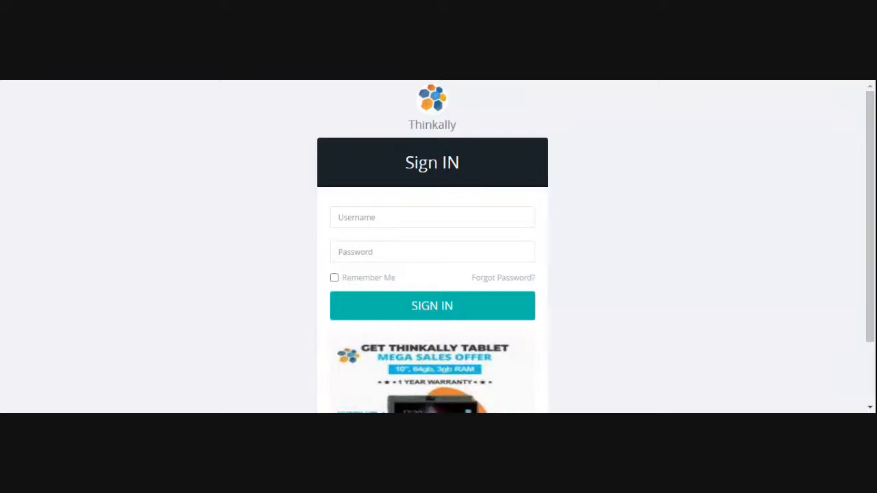
- Sign in to the school portal with the username demo and the account password
click(389, 220)
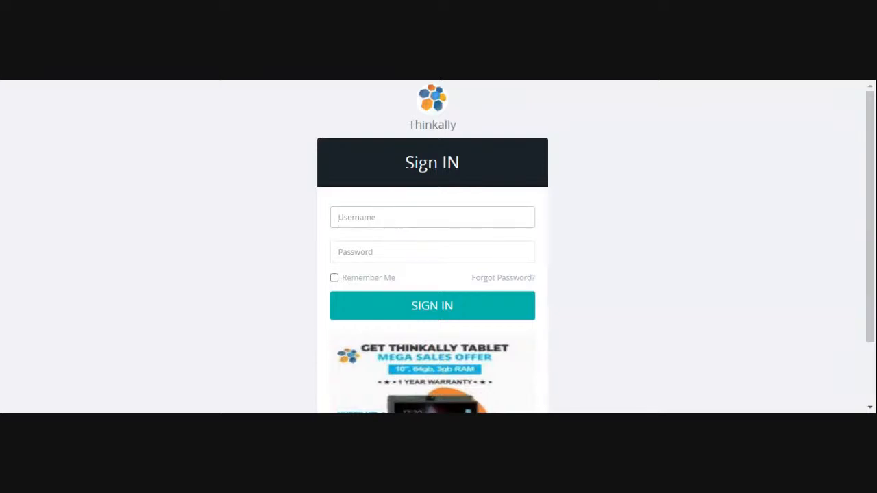
text(demo)
key(Tab)
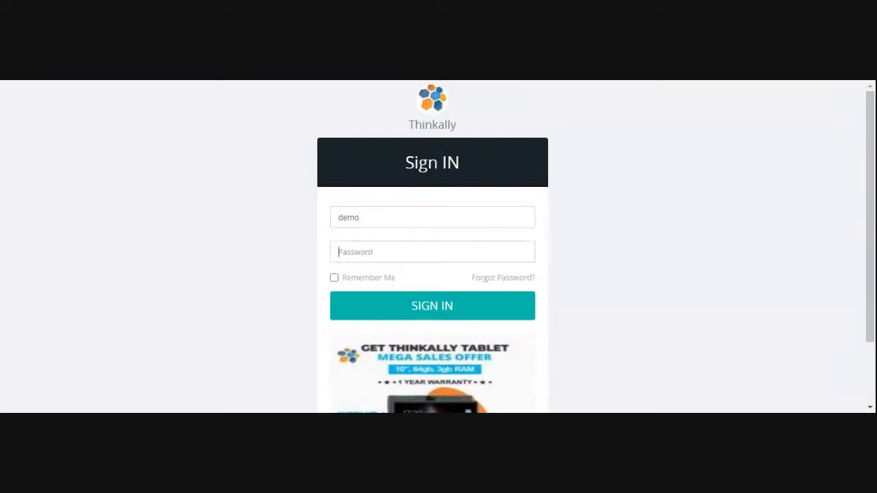
text(demo)
click(464, 305)
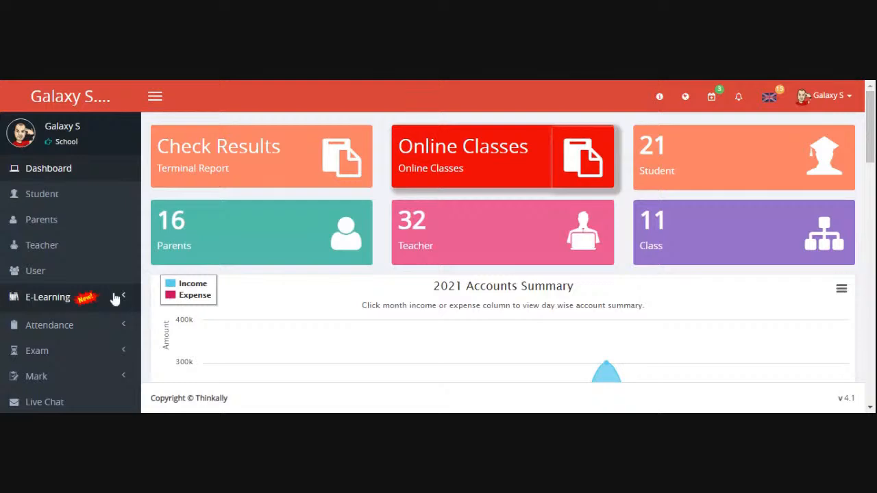
- Open the form for adding a new notice from the school's announcements
scroll(130, 308, down, 5)
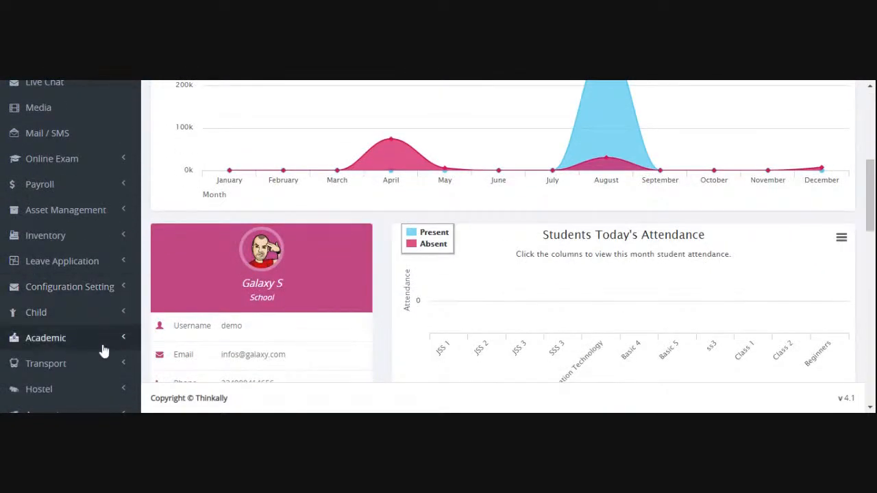
scroll(103, 351, down, 2)
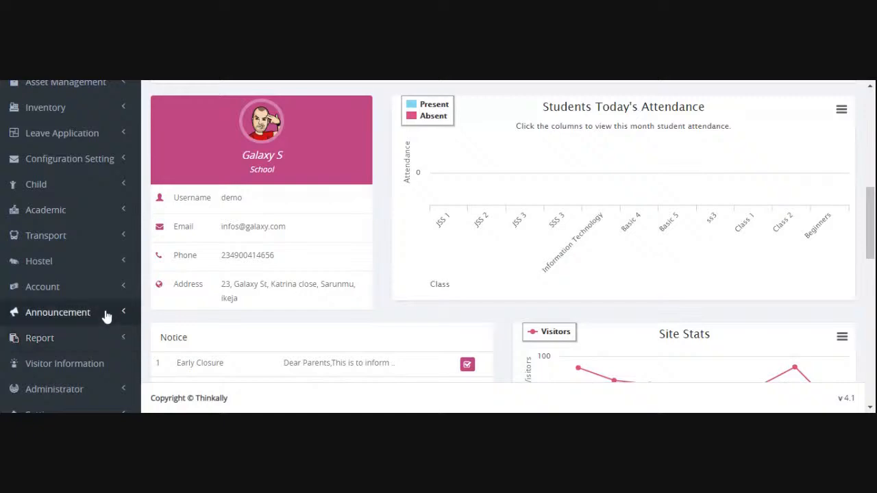
scroll(104, 312, down, 2)
scroll(107, 302, down, 1)
scroll(106, 295, up, 3)
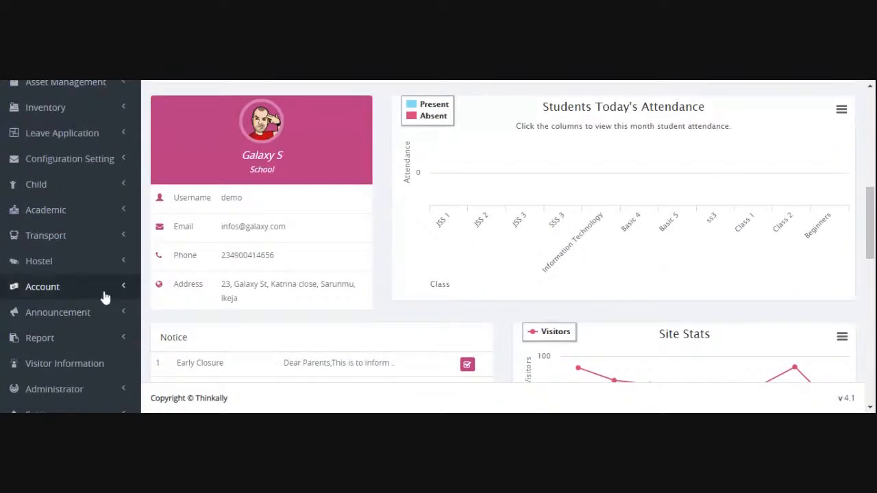
scroll(104, 296, up, 1)
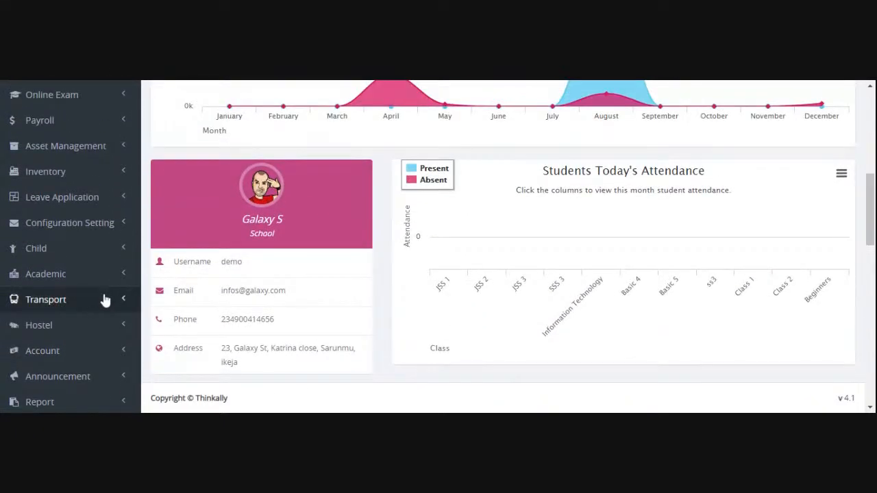
scroll(105, 305, down, 2)
click(101, 248)
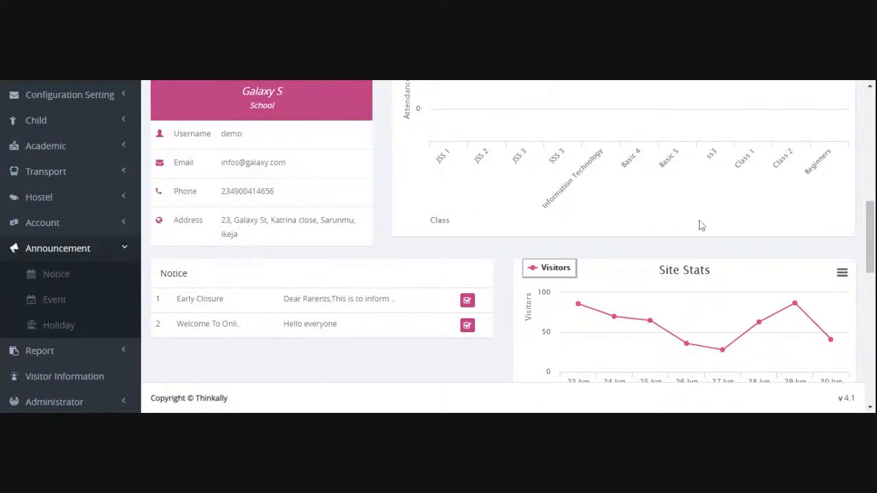
click(213, 180)
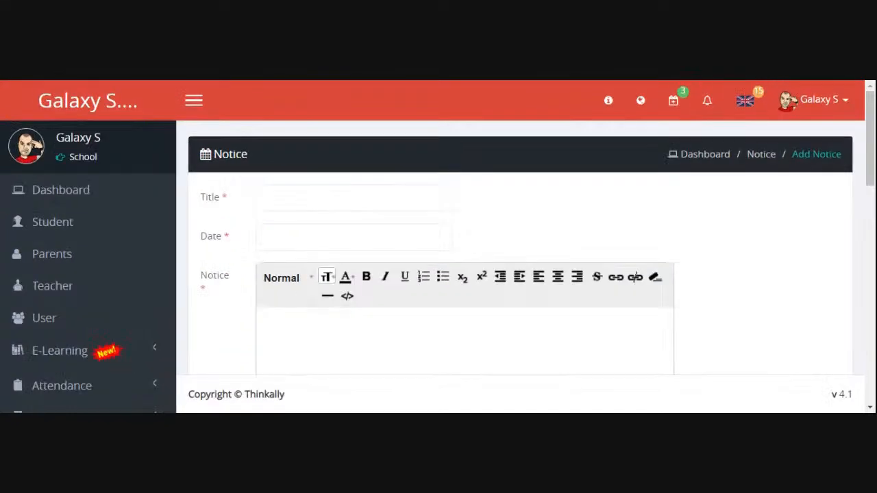
- Start a numbered list in the notice body with the lines "1. PARENTS" and "2. TEACHERS"
scroll(336, 288, down, 2)
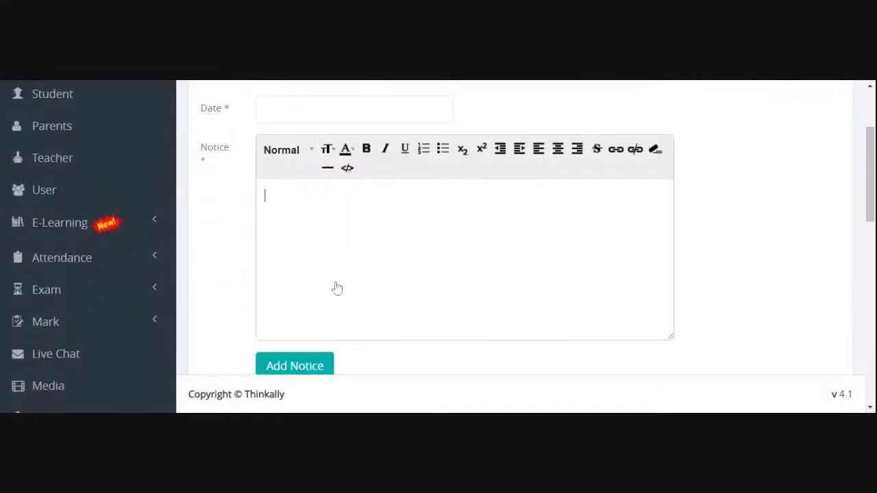
key(ctrl+plus)
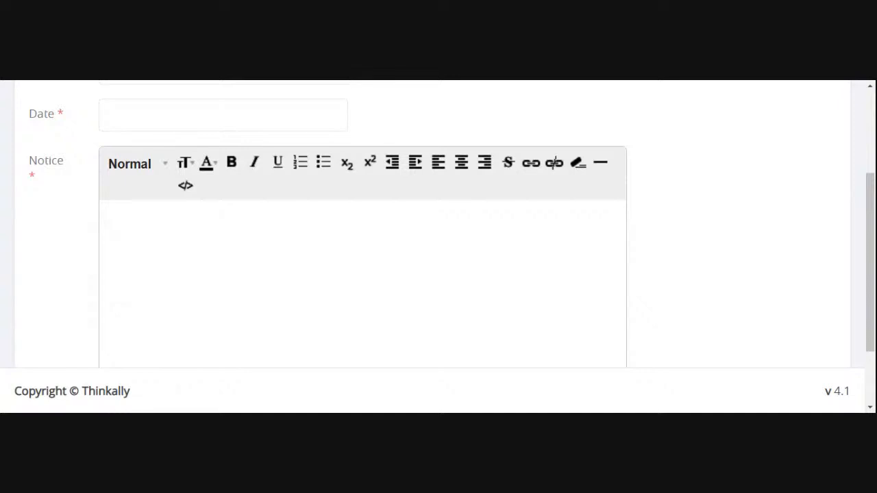
text(1. PARENTS)
key(Return)
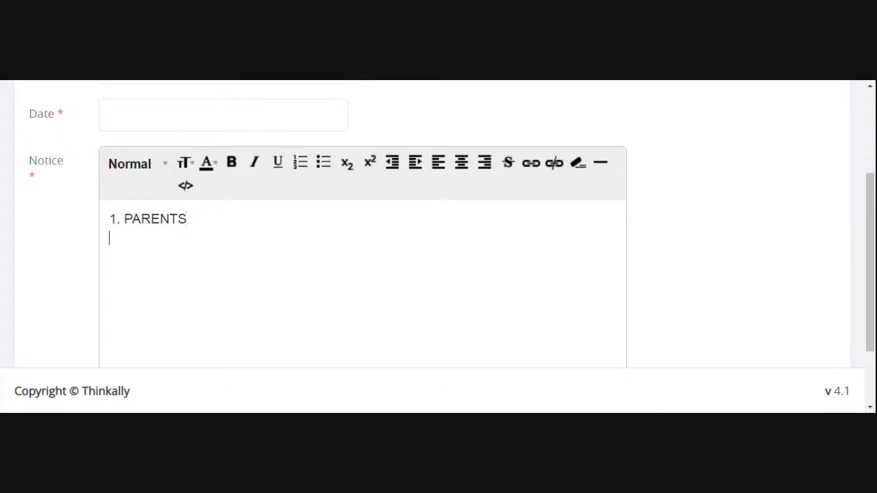
text(2. TEACHERS)
key(Return)
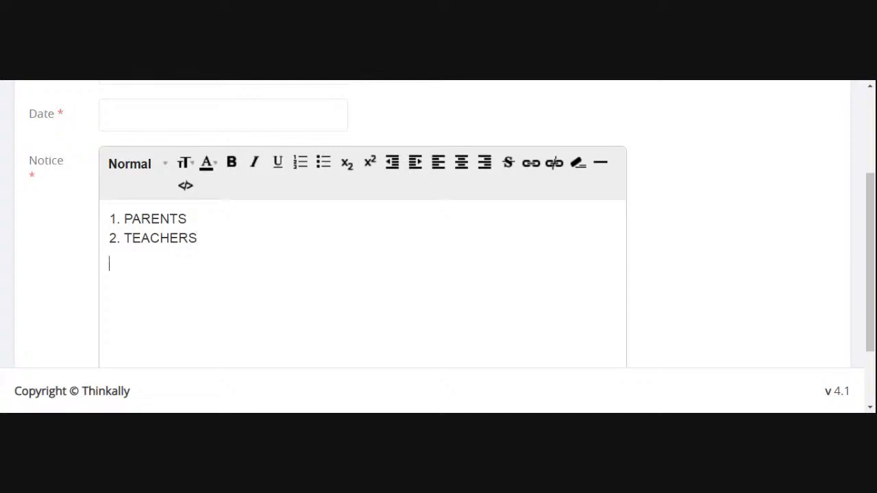
- Continue the list in the notice body with "3. CLASS", "4. SECTION" and "5. STUDENTS"
text(3. )
text(CLASS )
text(4. )
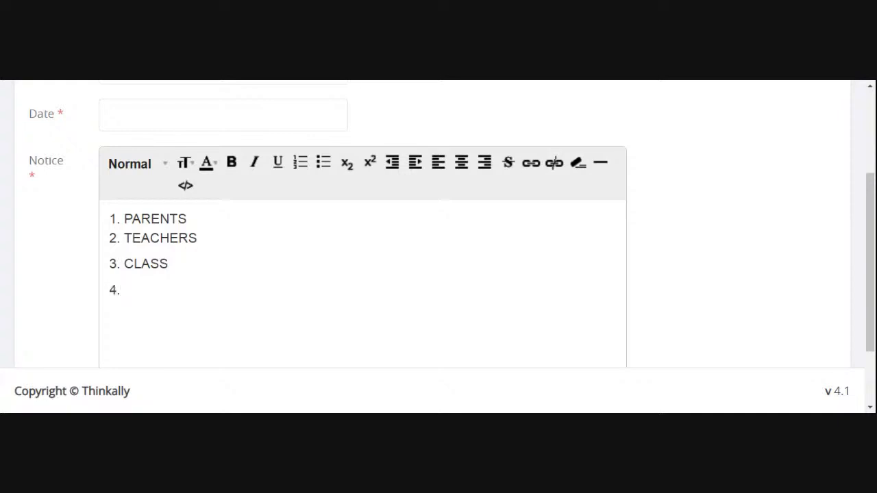
text(SECTION)
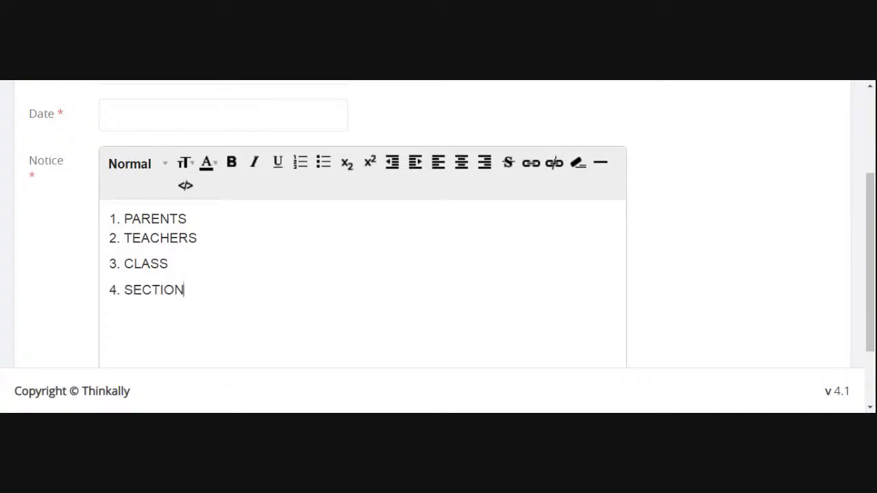
key(Return)
text(5.)
text(STUDENTS)
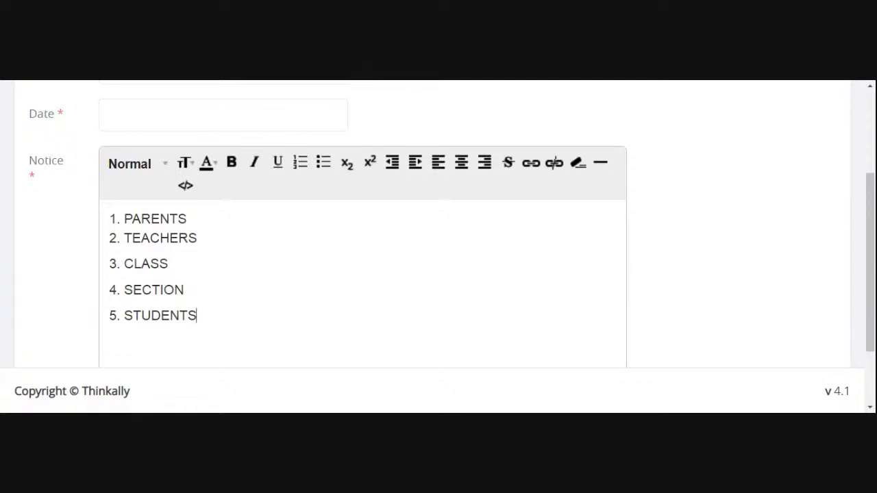
- Delete the whole numbered list from the notice body and restore the page to its normal size
drag(198, 315, 117, 190)
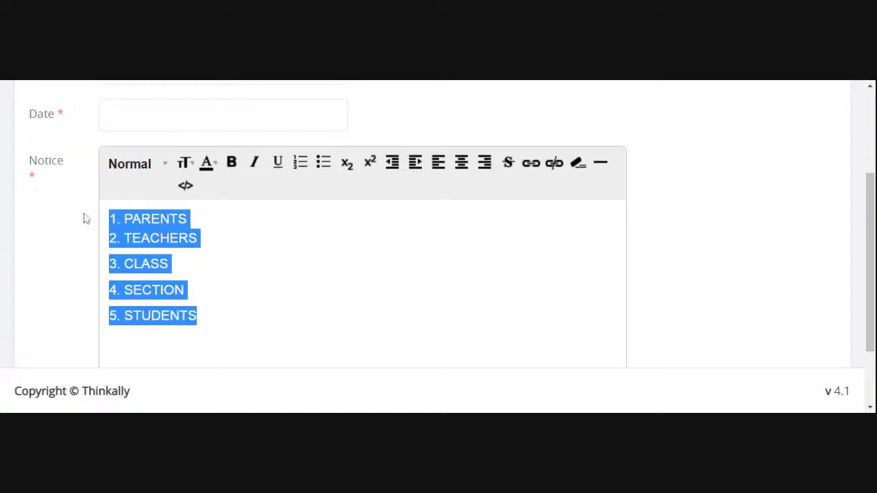
key(BackSpace)
scroll(88, 216, up, 3)
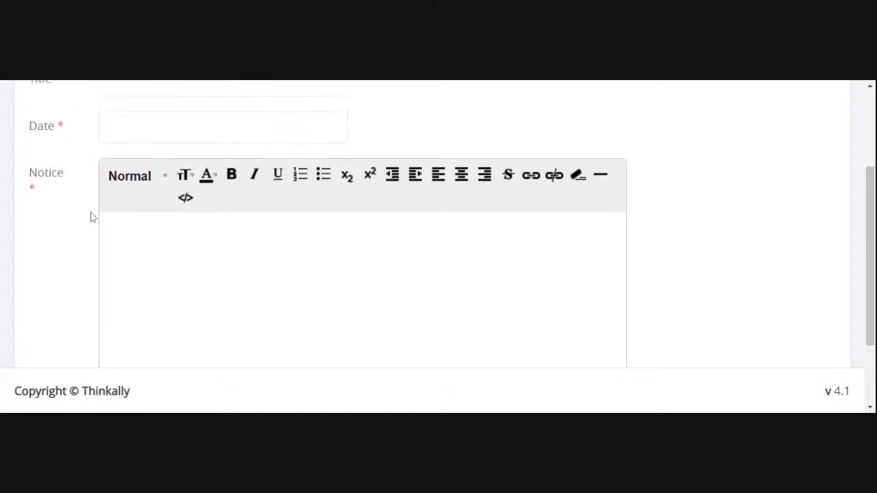
key(ctrl+0)
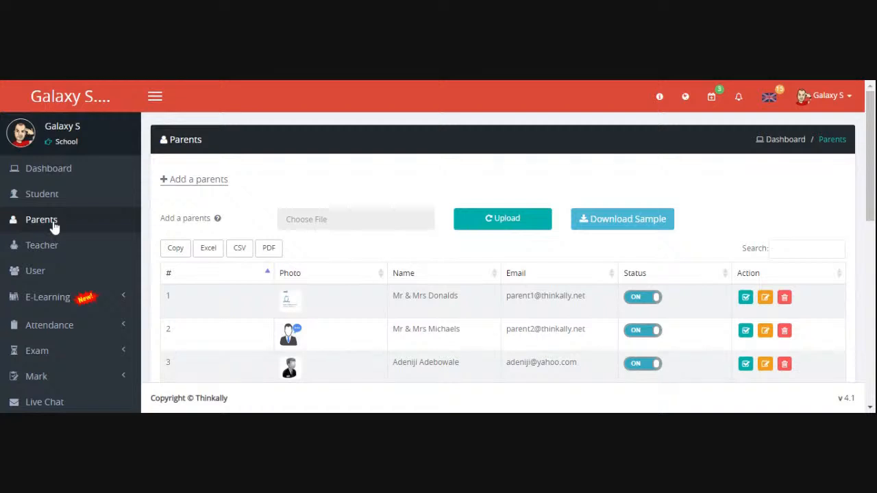
- Open the form for adding a parent and review its fields down to the username and password
click(173, 181)
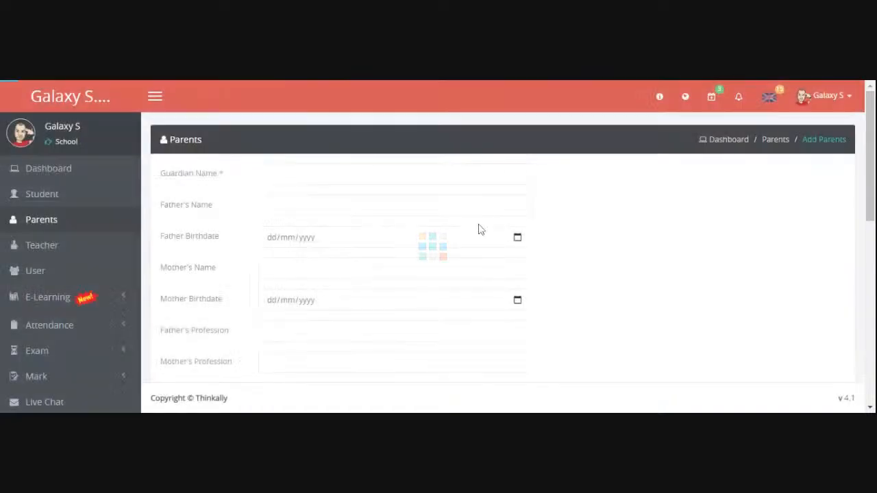
scroll(466, 240, down, 5)
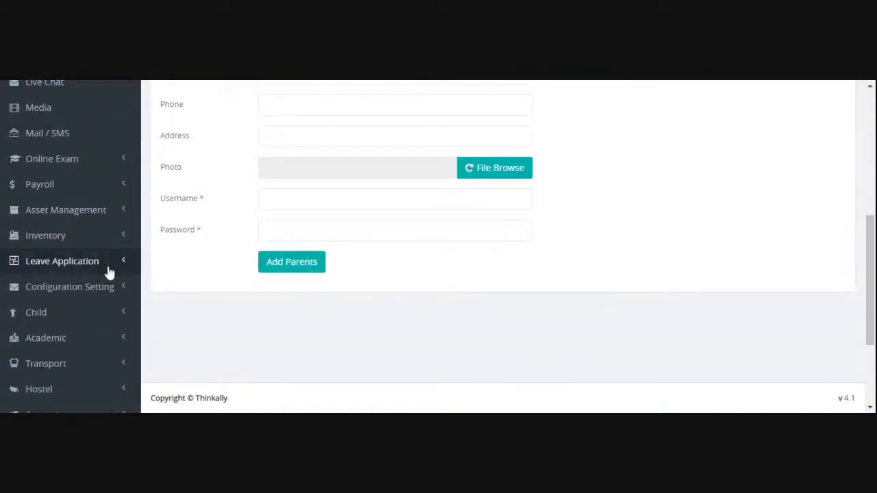
scroll(108, 273, up, 5)
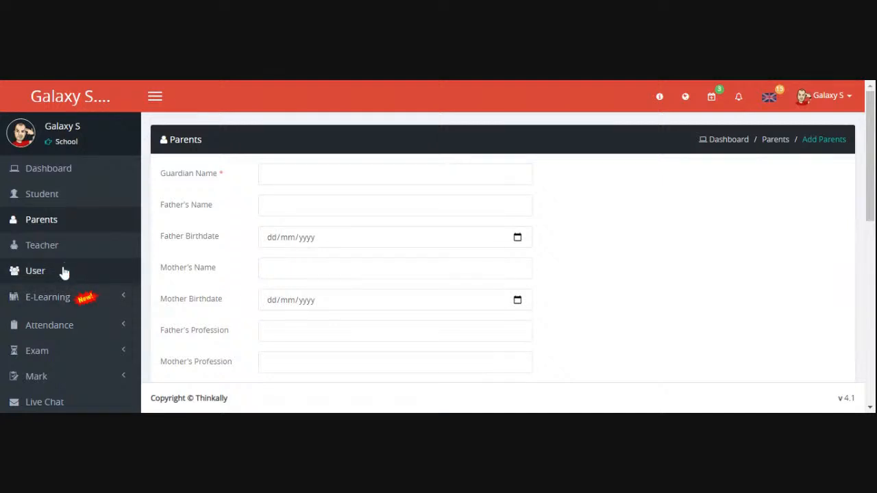
- Open the form for adding a teacher and review its fields from name to password
scroll(65, 271, down, 2)
scroll(62, 272, up, 2)
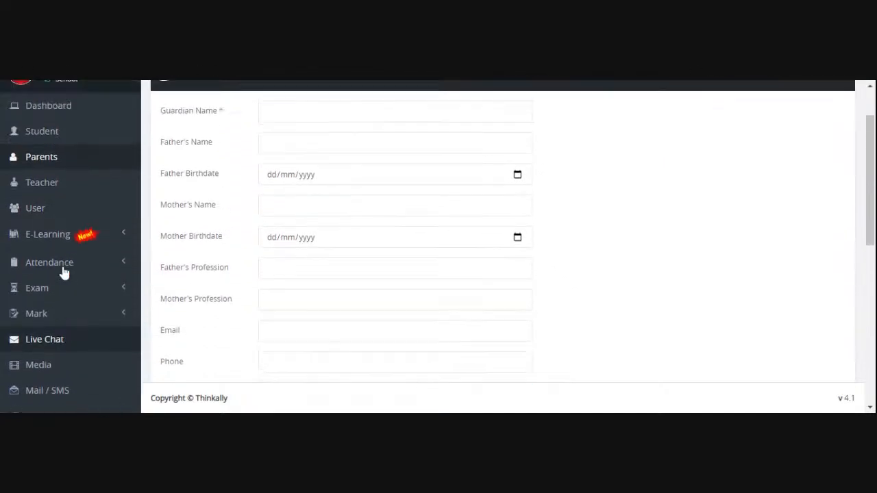
click(58, 248)
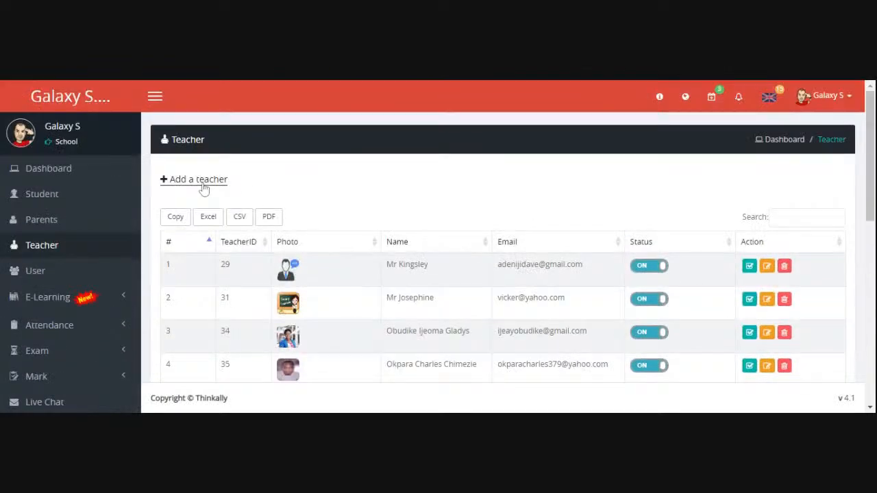
click(204, 185)
scroll(404, 226, down, 4)
scroll(341, 219, up, 4)
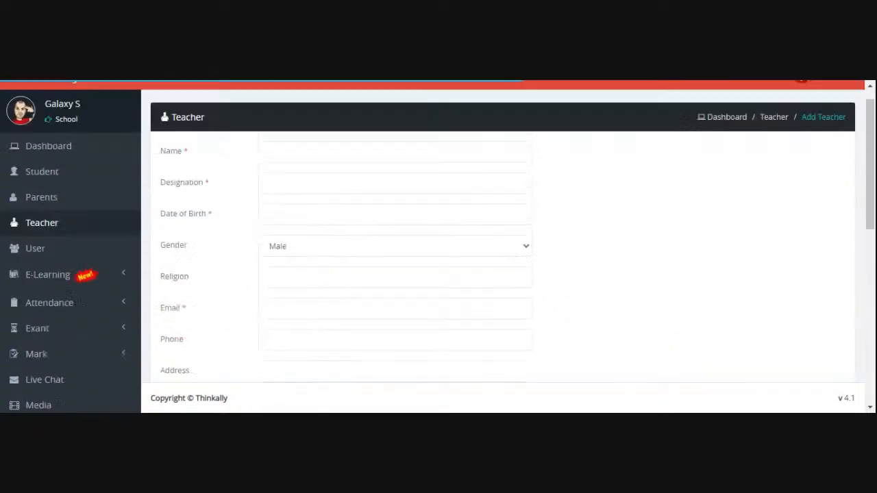
scroll(333, 226, down, 5)
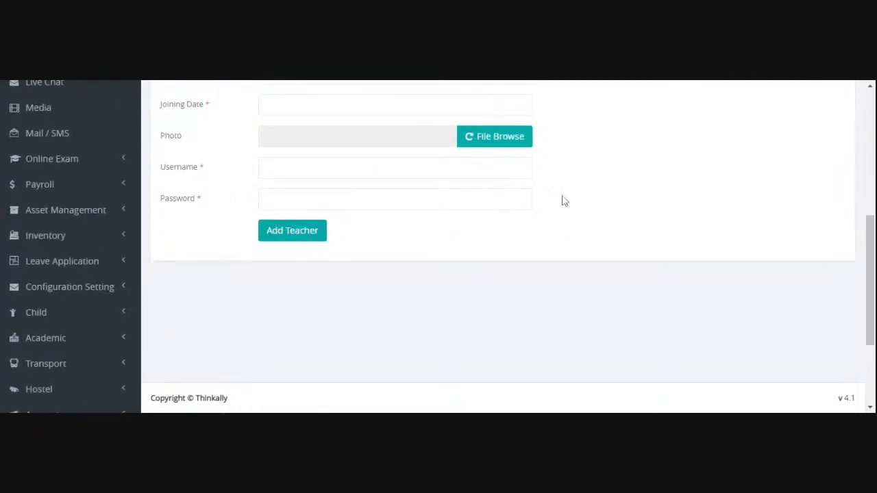
scroll(80, 246, up, 4)
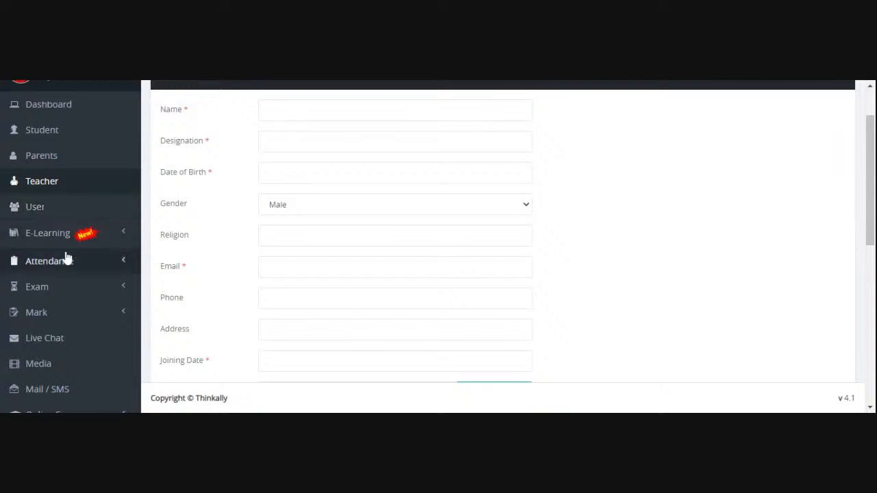
- Open the form for adding an academic class and view the teachers that can be assigned to it
scroll(65, 254, down, 4)
scroll(92, 333, down, 3)
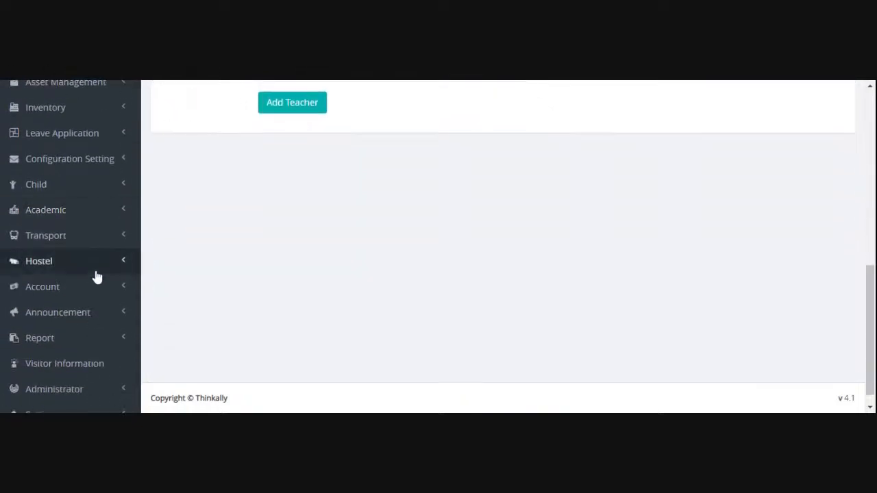
click(126, 211)
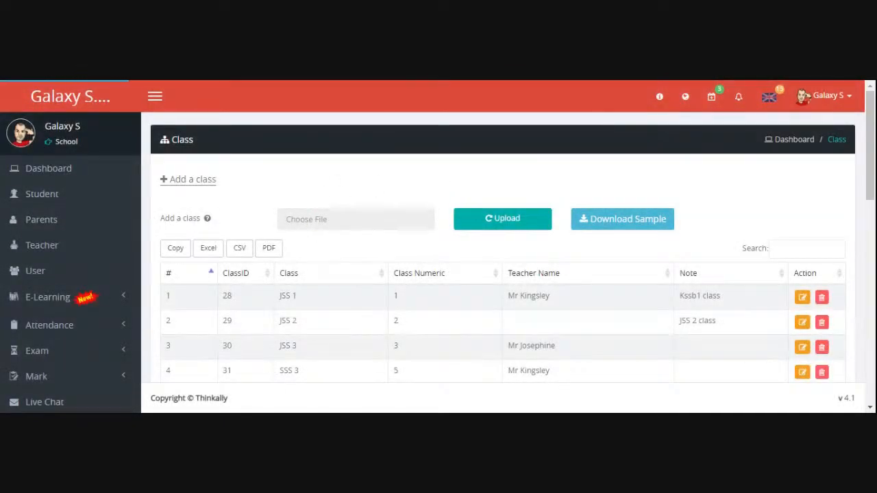
click(208, 182)
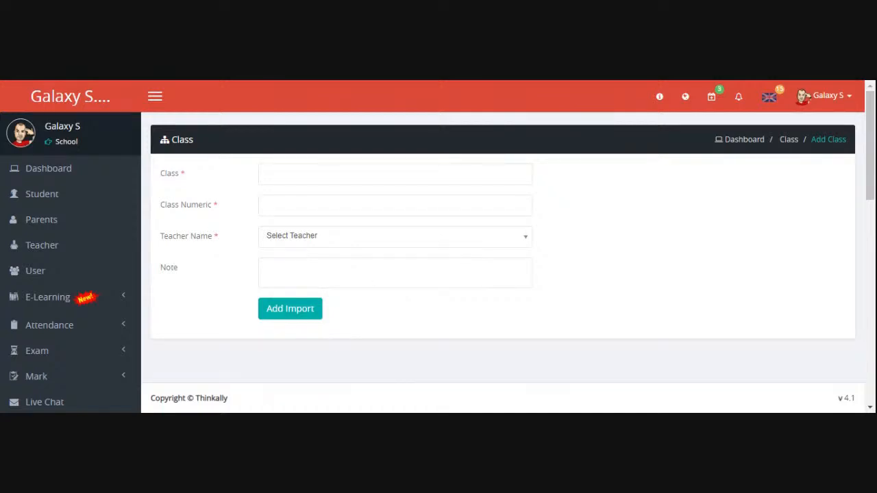
click(323, 238)
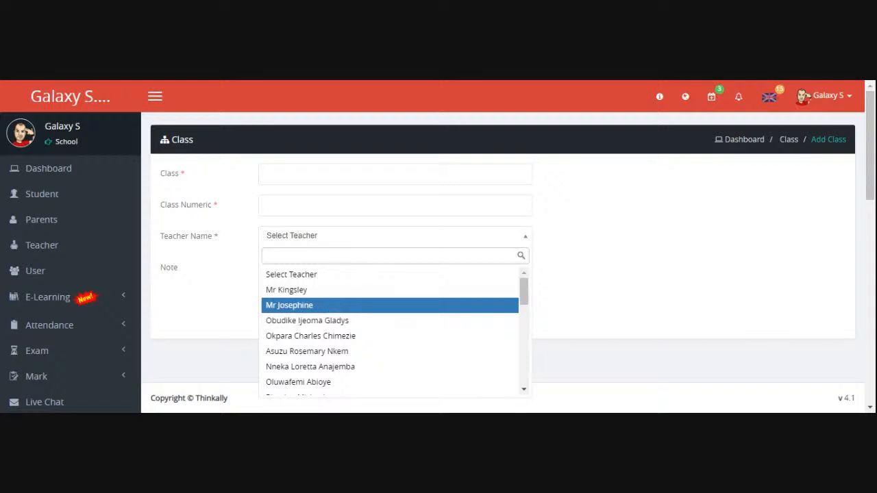
click(238, 337)
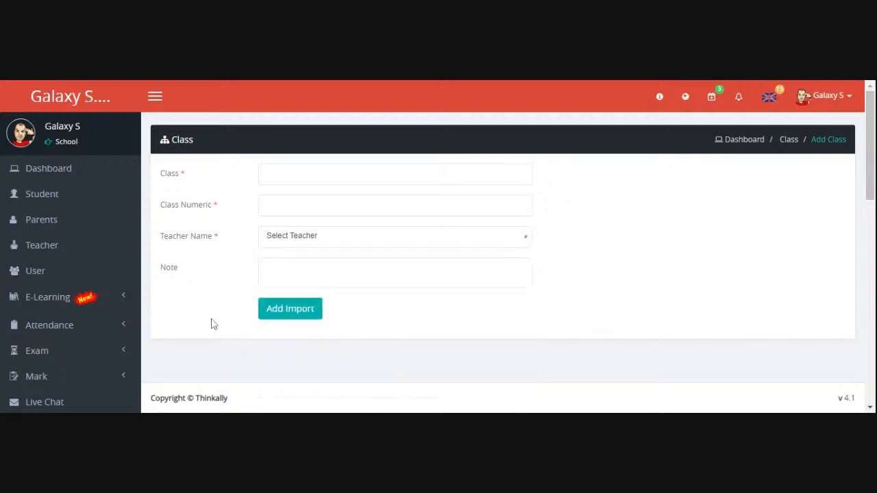
- Open the Section page among the academic records
scroll(36, 356, down, 2)
scroll(35, 356, down, 5)
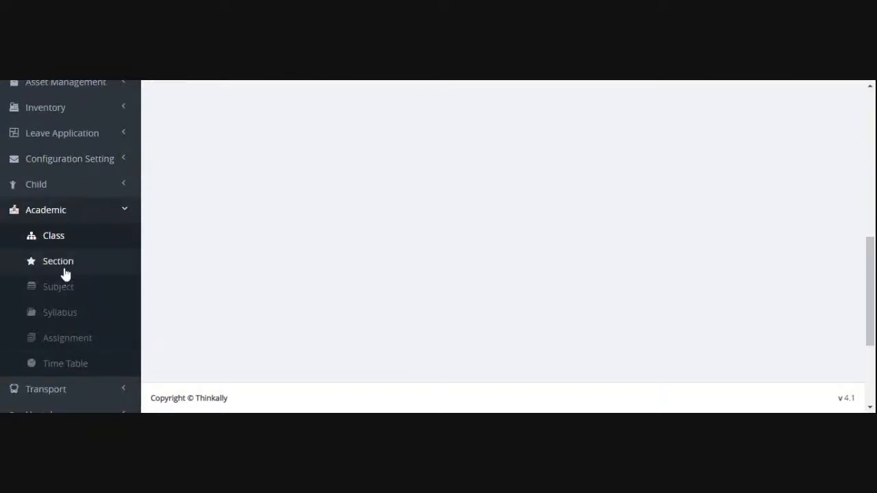
click(64, 271)
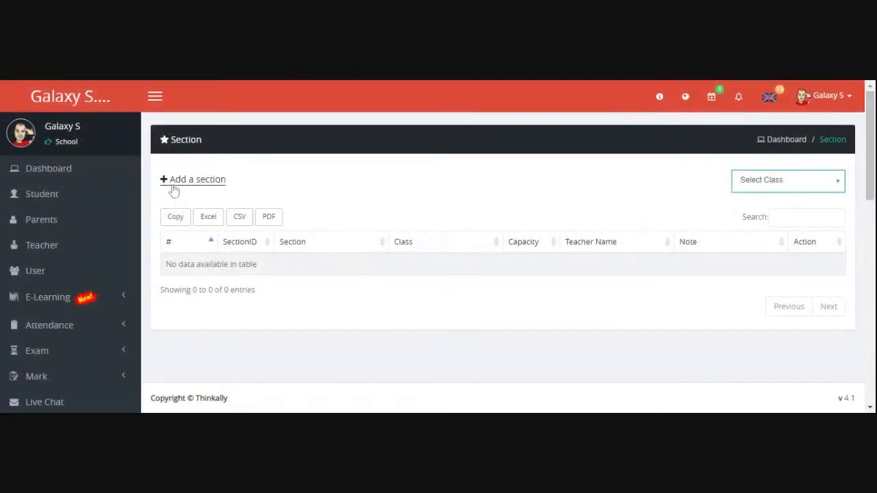
- Open the form for adding a section and view the classes and teachers that can be assigned to it
click(172, 185)
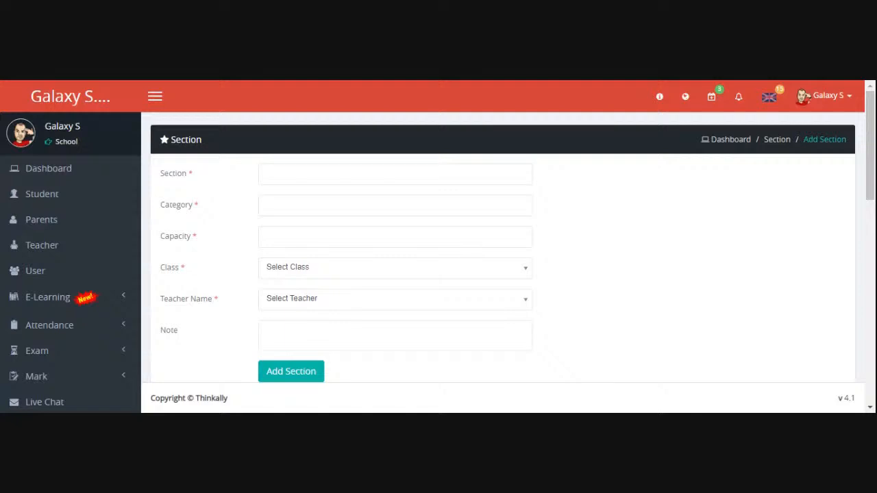
click(294, 276)
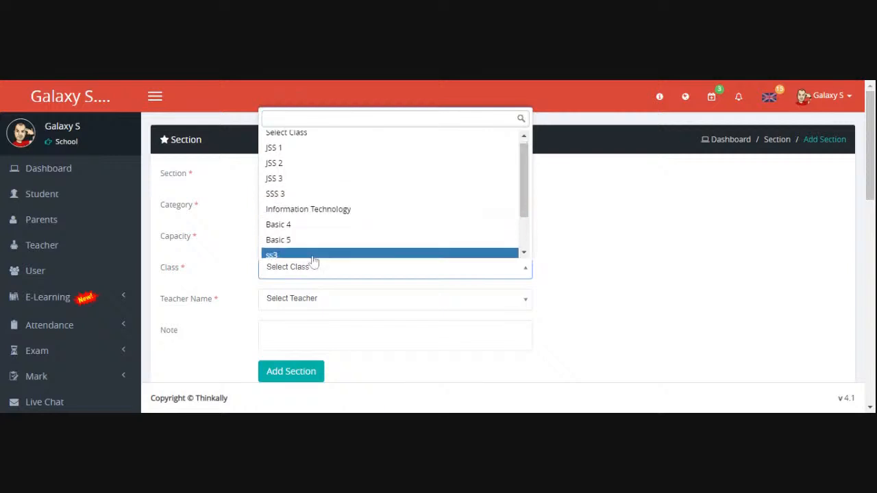
click(299, 300)
click(301, 304)
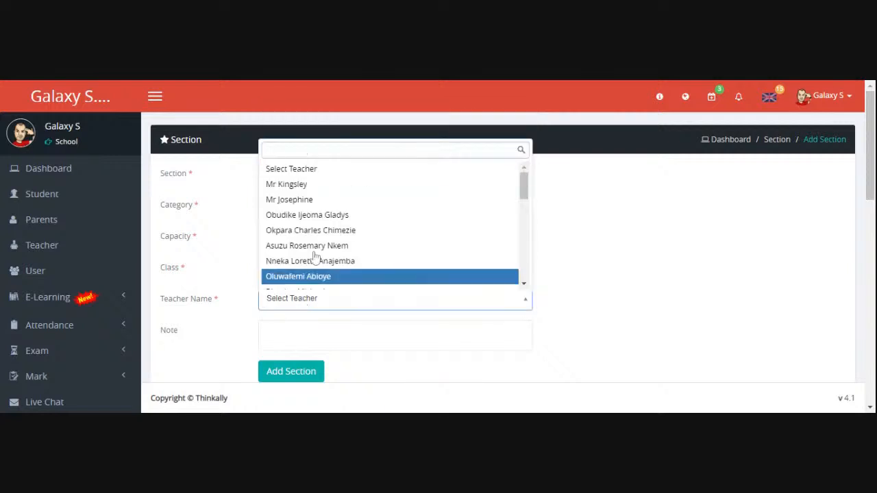
click(670, 275)
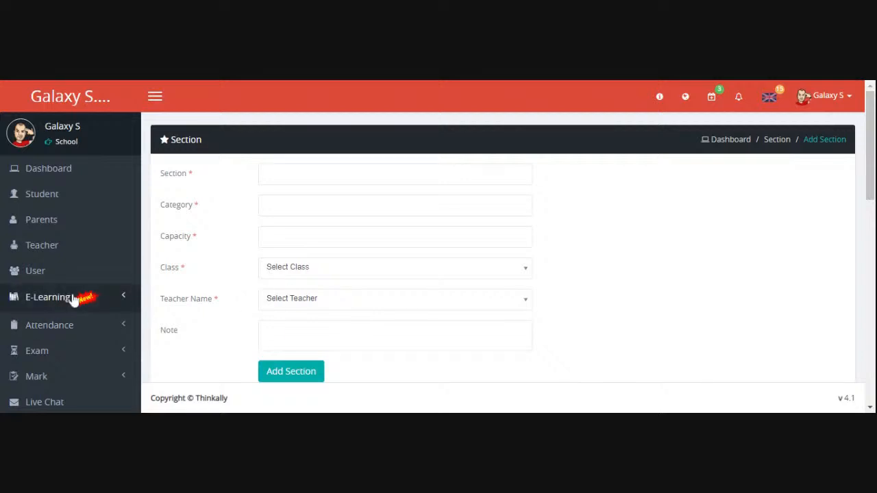
- Open the form for adding a student and review its fields from name down to username and password
click(36, 197)
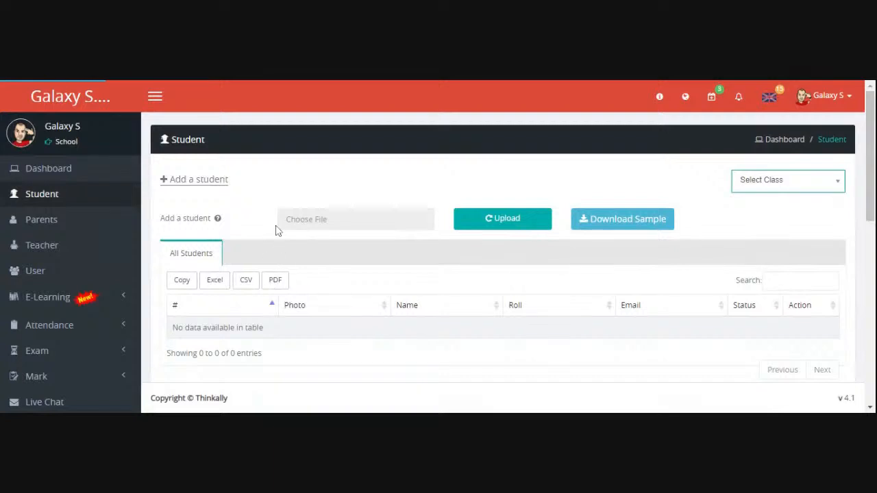
click(226, 186)
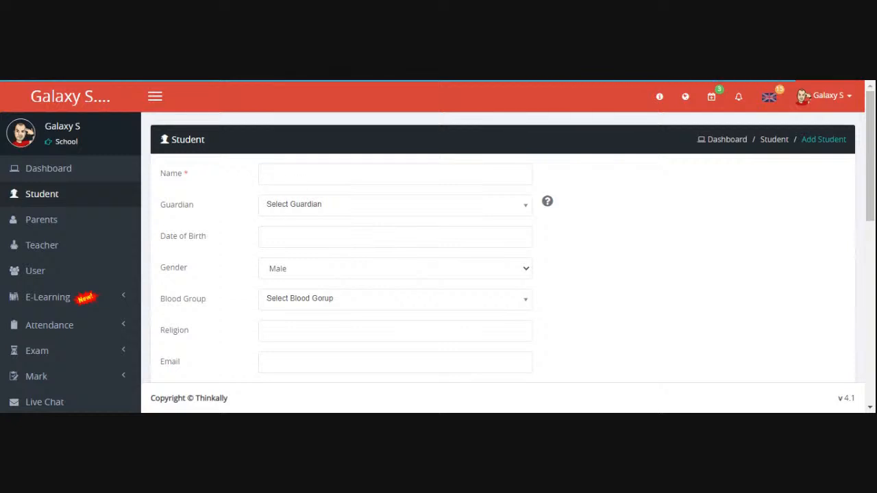
click(278, 174)
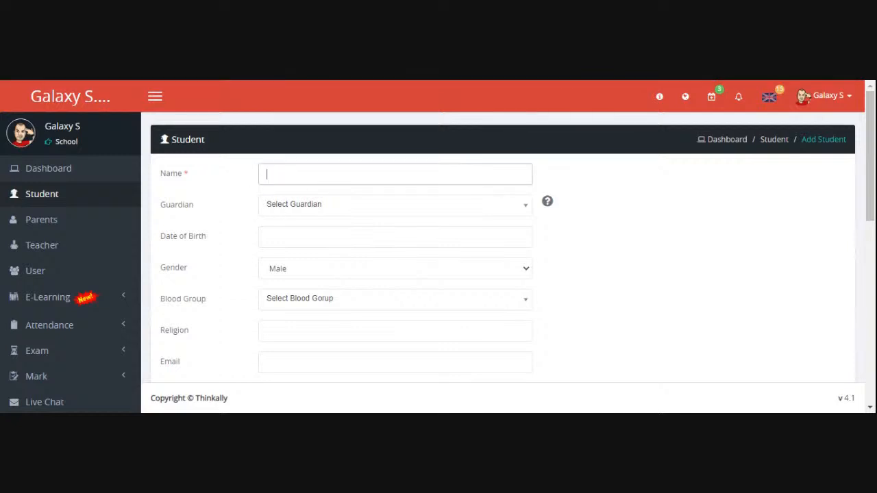
scroll(332, 294, down, 5)
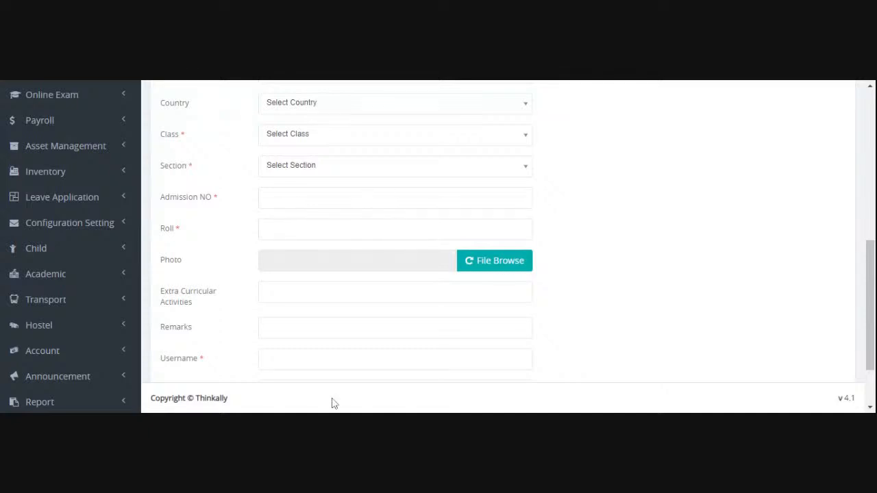
scroll(89, 260, down, 2)
scroll(81, 305, down, 1)
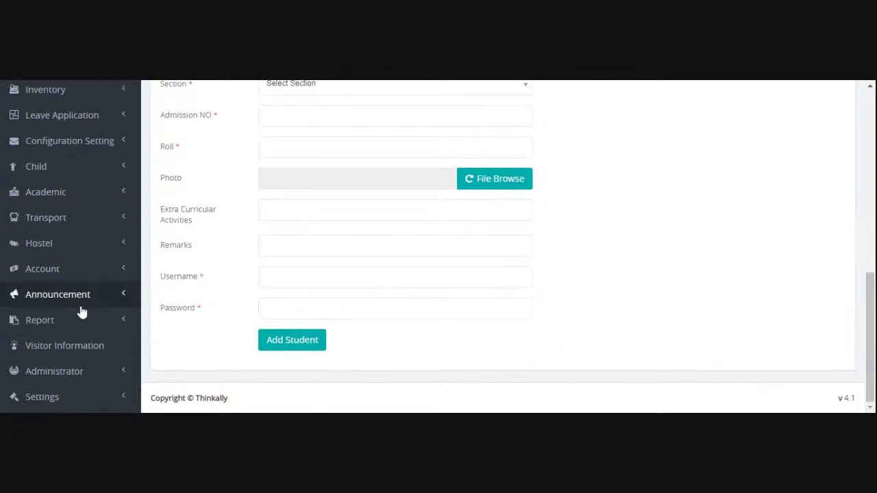
- Start a new notice and list the setup order in its body: 1. PARENTS, 2. TEACHERS, 3. CLASS, 4. SECTION, 5. STUDENTS
click(114, 297)
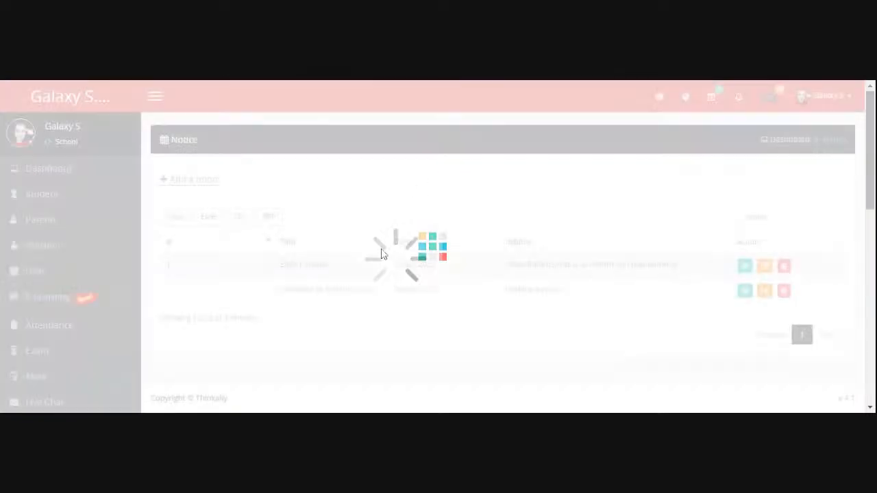
click(216, 183)
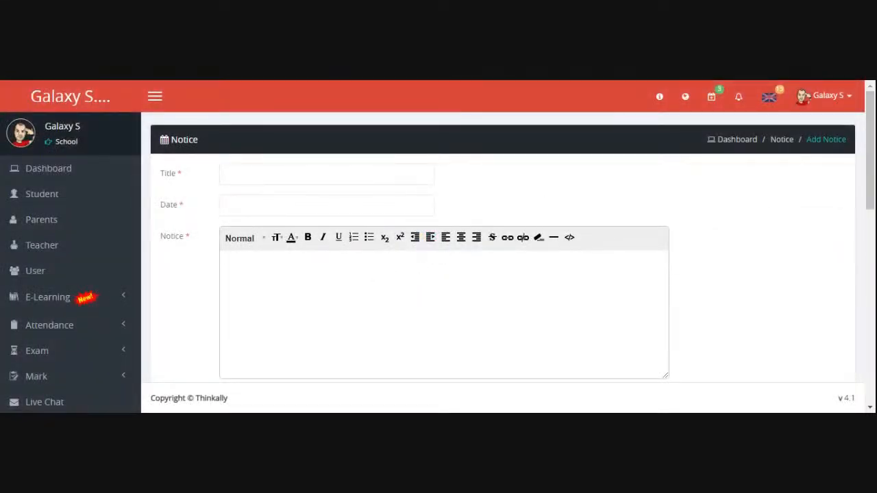
key(ctrl+plus)
key(ctrl+plus)
key(ctrl+plus)
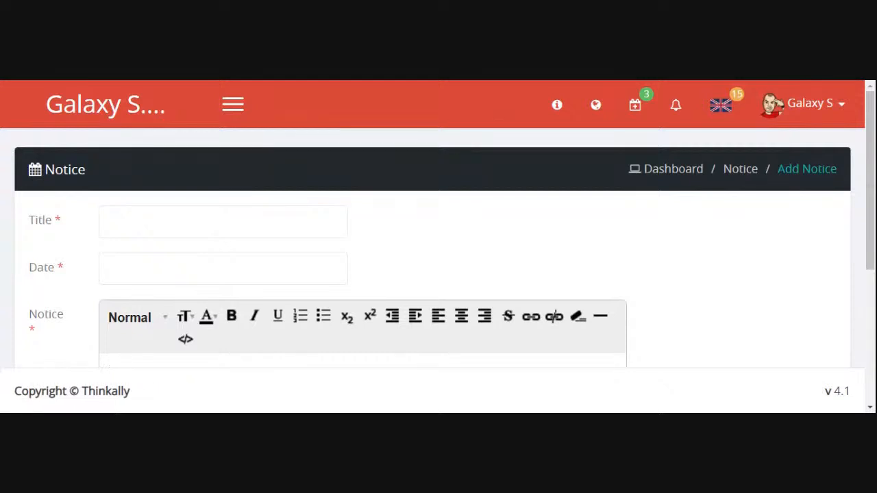
scroll(439, 247, down, 4)
text(1. PARENTS 2. TEACHERS 3. CLASS 4. SECTION 5. STUDENTS)
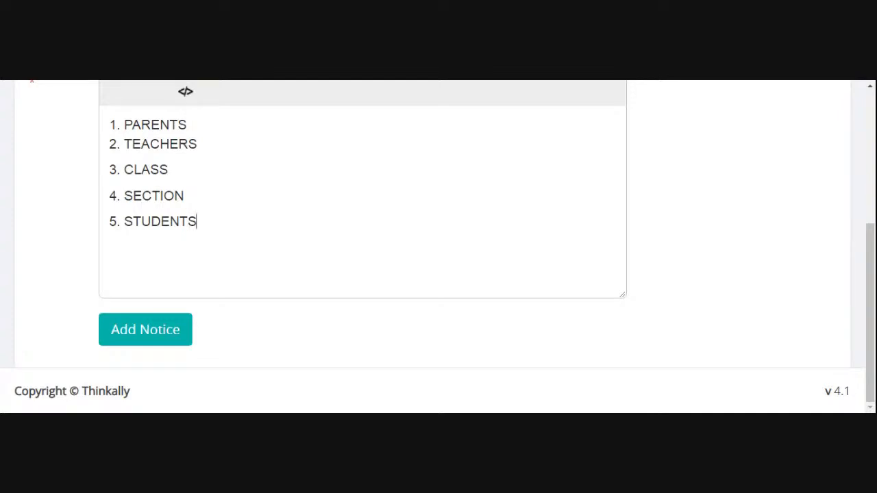
scroll(339, 307, up, 5)
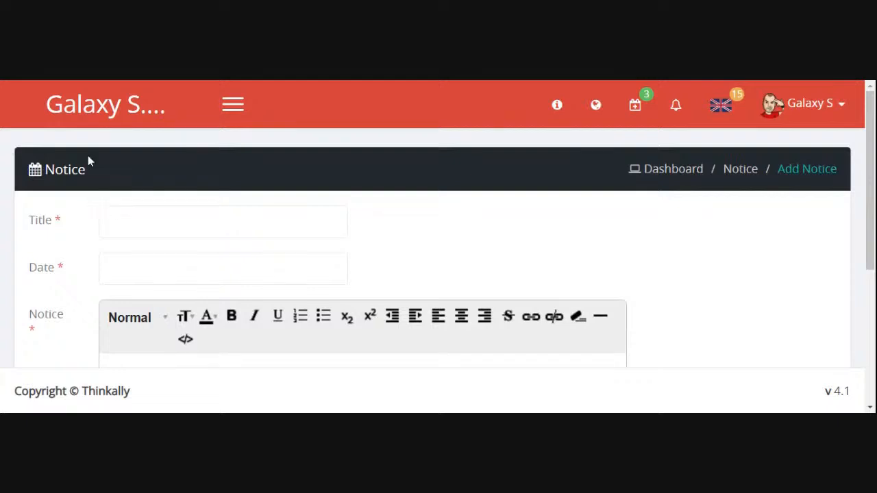
key(ctrl+0)
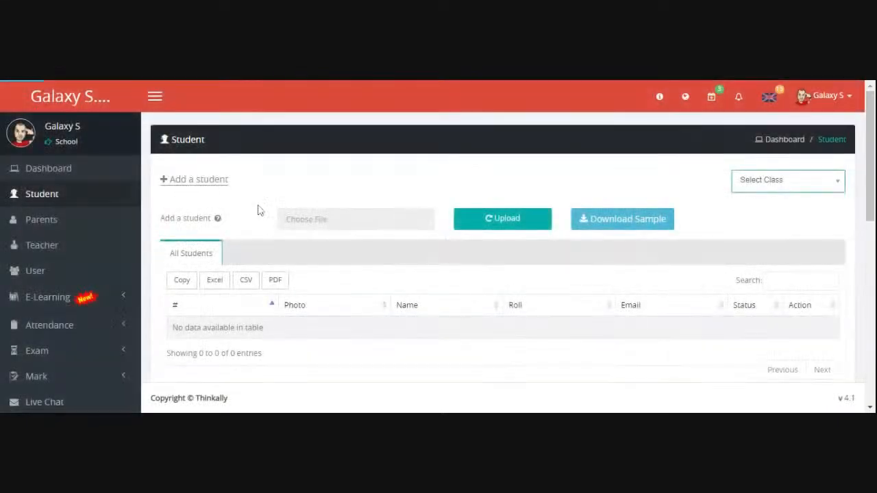
- Open the add-student form again and view the guardians that can be linked to the student
click(189, 179)
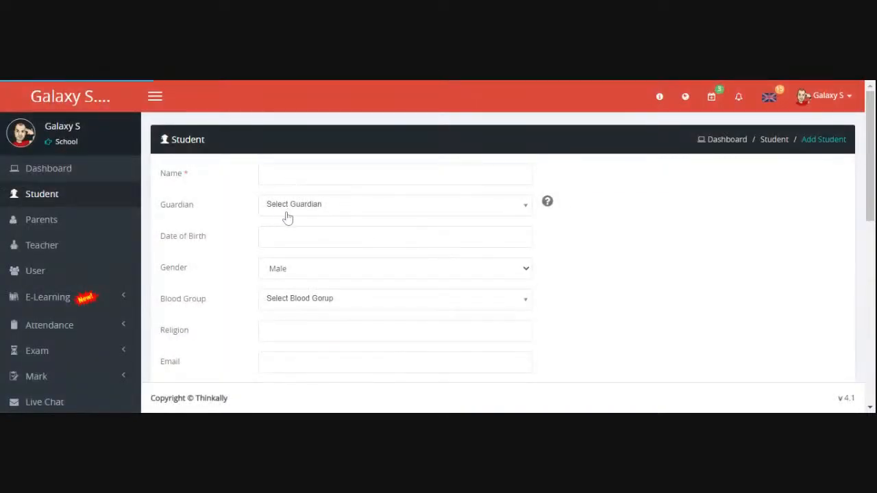
click(284, 208)
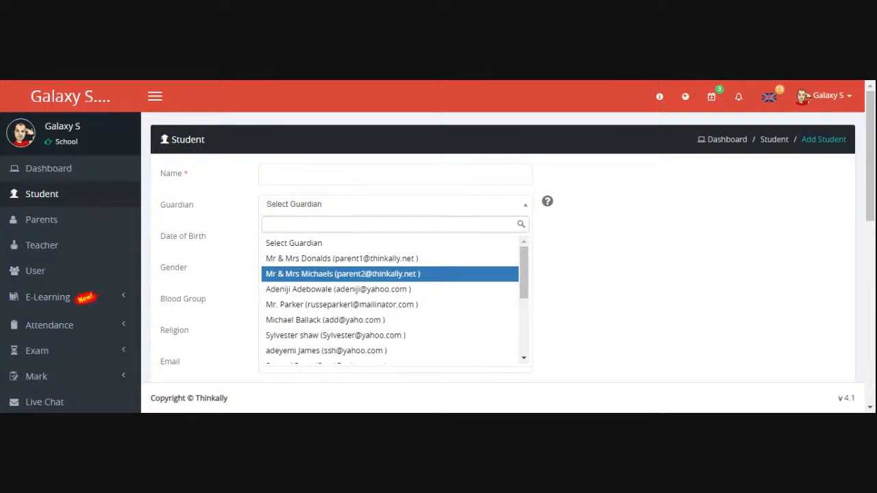
key(Up)
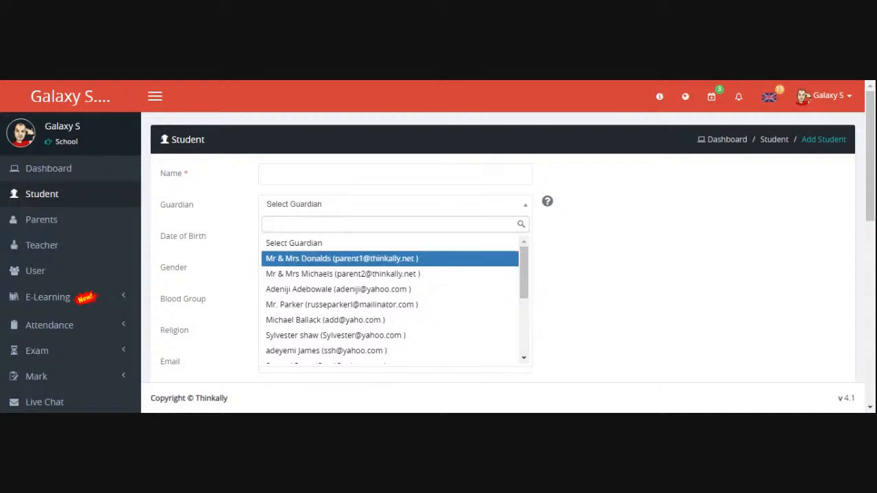